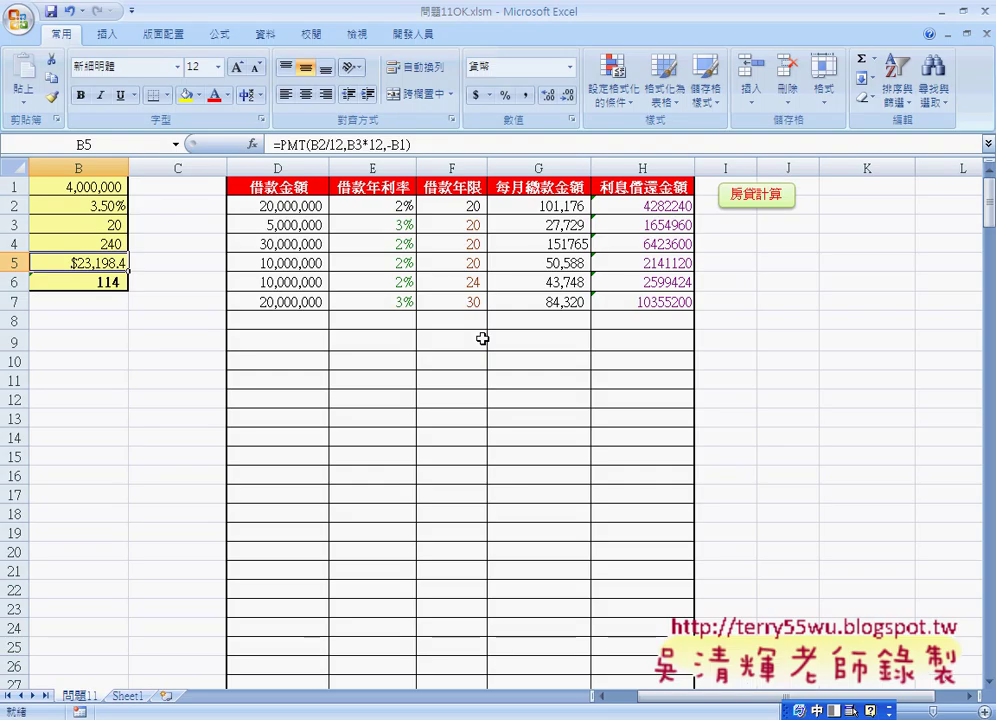
left_click(318, 322)
left_click(368, 322)
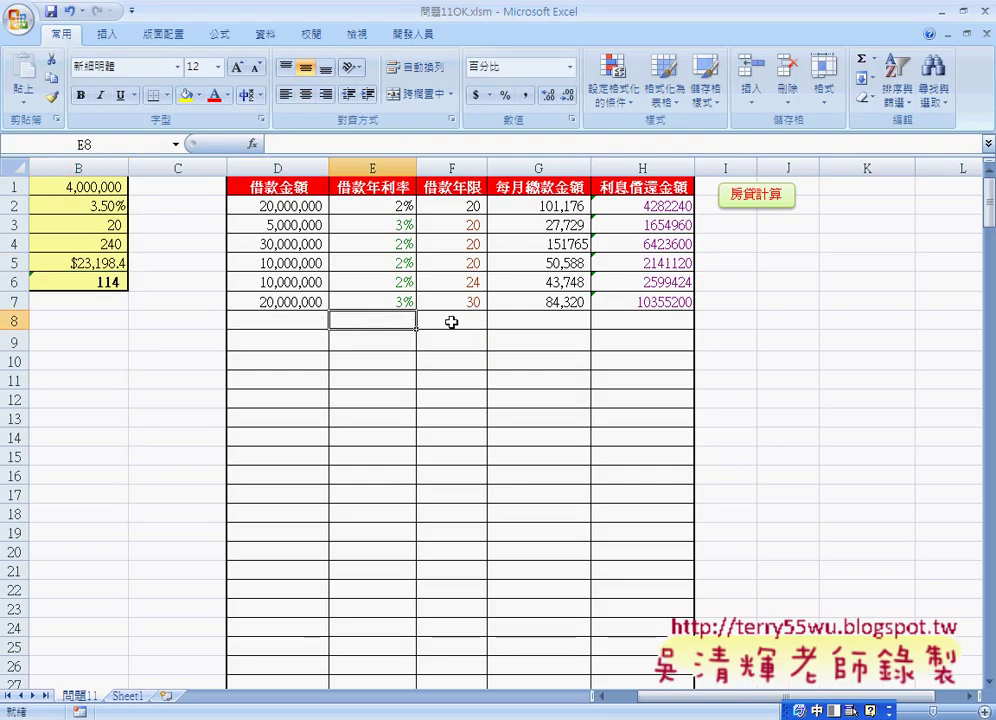
left_click(451, 322)
left_click(602, 322)
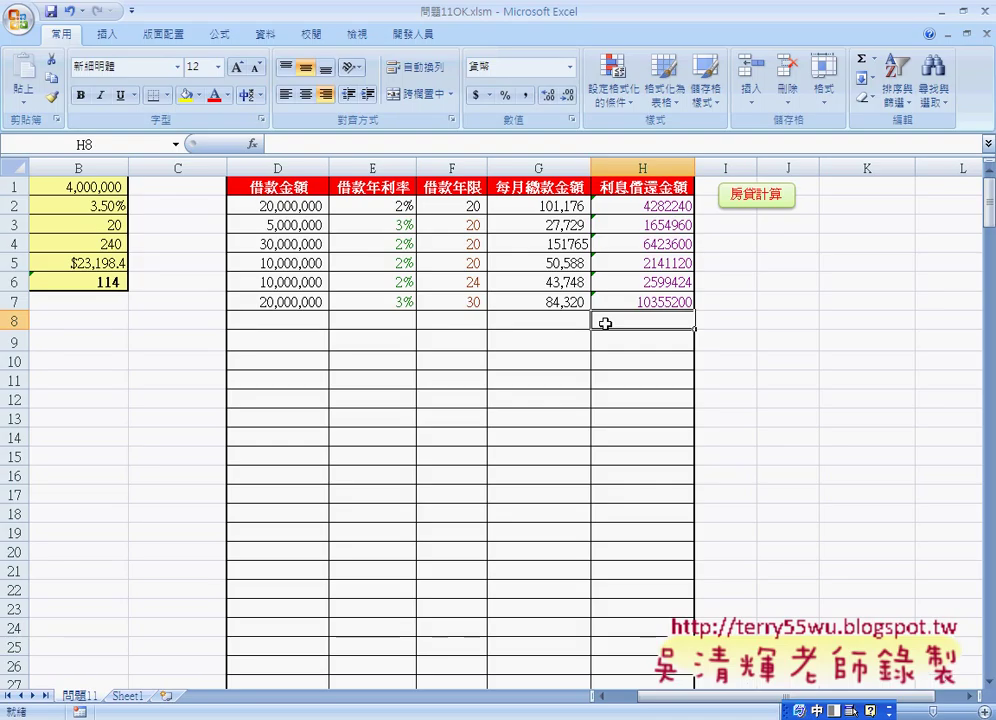
left_click(322, 322)
left_click(367, 322)
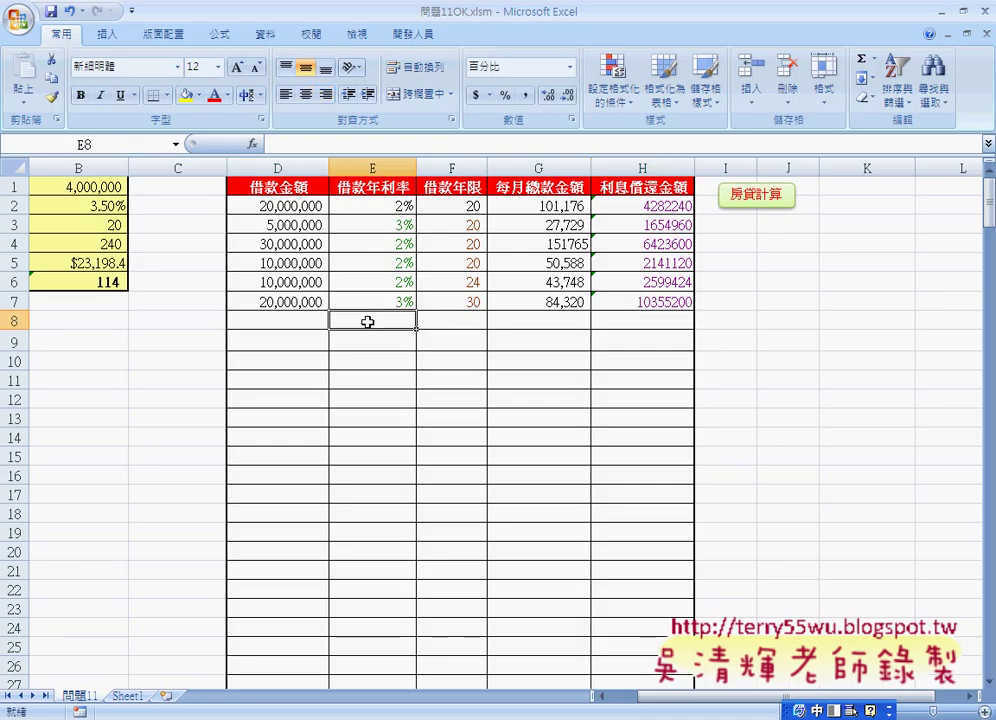
left_click(451, 322)
- Clear the existing loan records in D2:H7, keeping the header row
left_click_drag(300, 210, 653, 298)
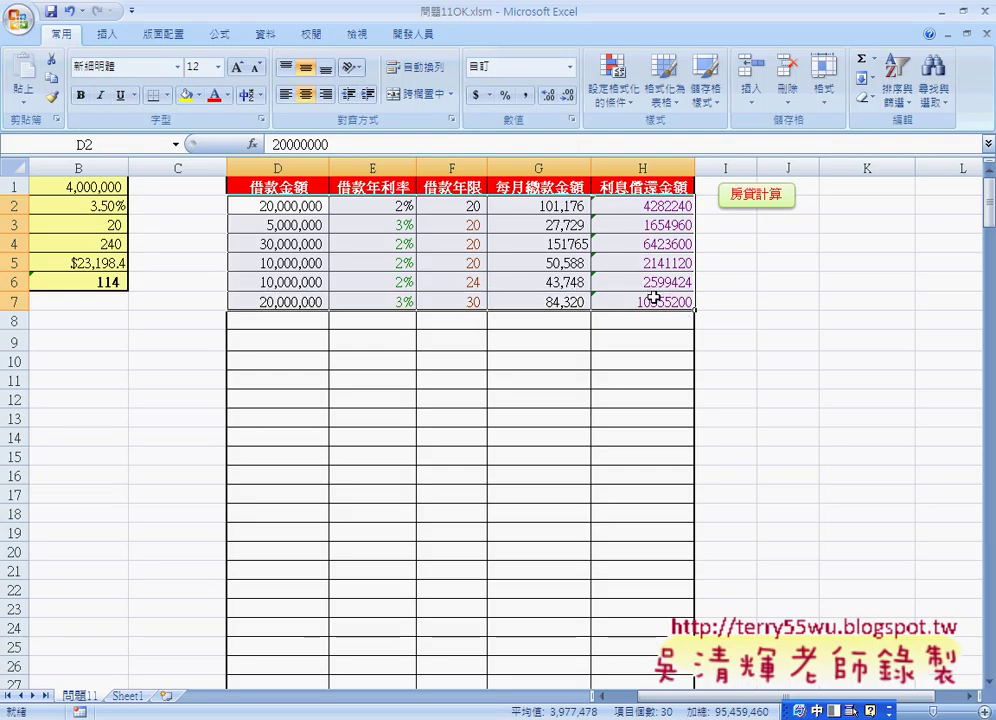
key("Delete")
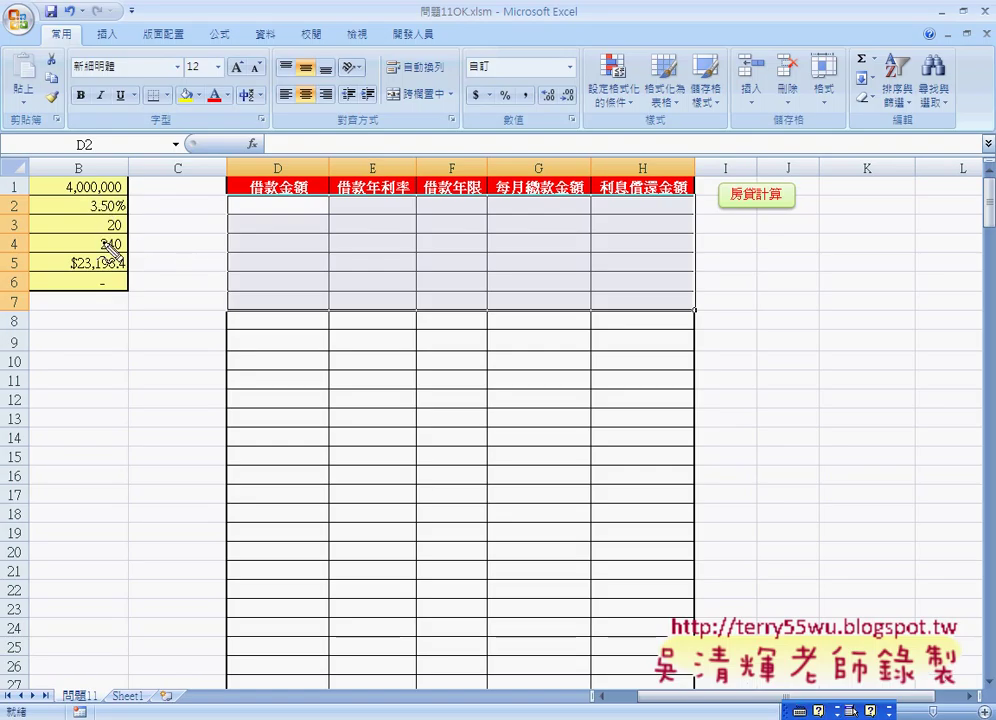
- Examine the loan amount, annual rate, years, monthly payment and total interest cells in A1:B6, including the formulas in B5 and B6
left_click(599, 697)
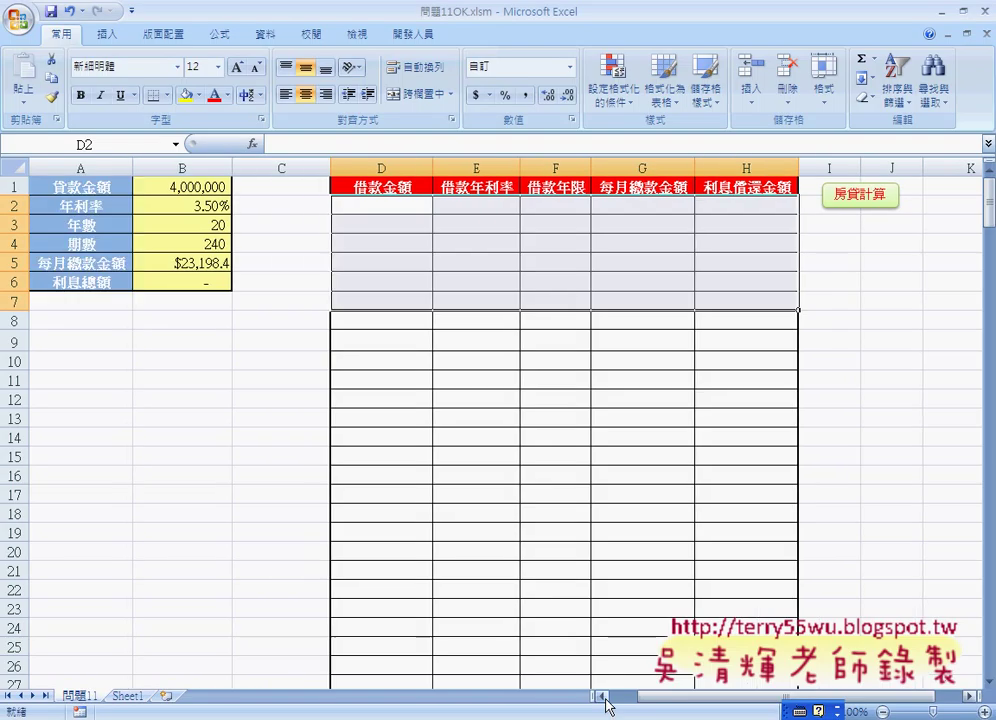
left_click(96, 188)
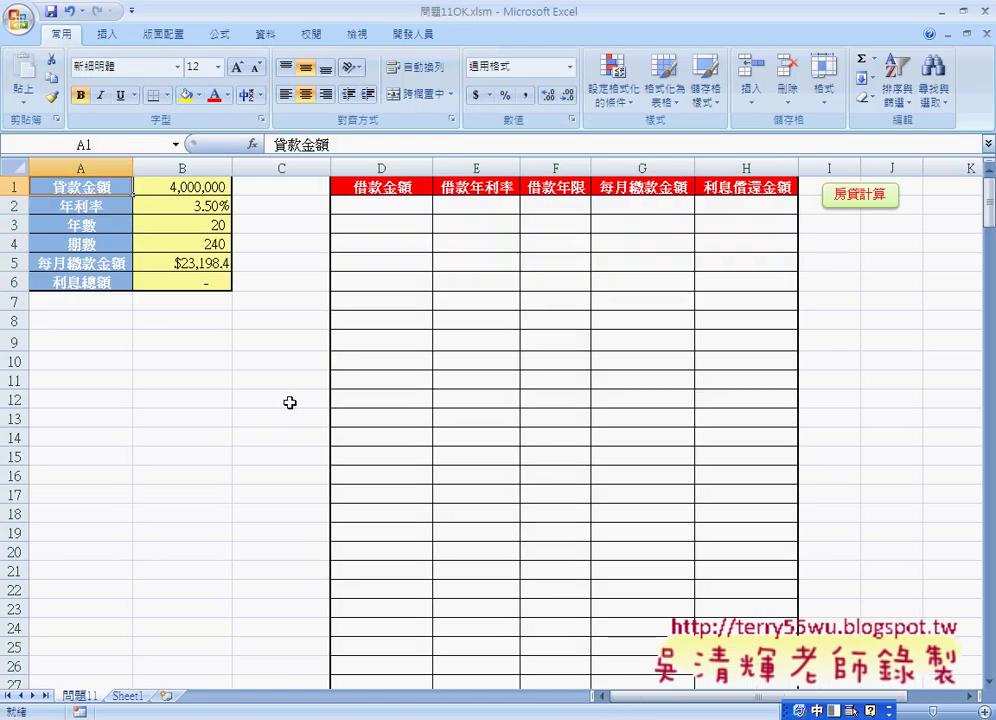
left_click(175, 189)
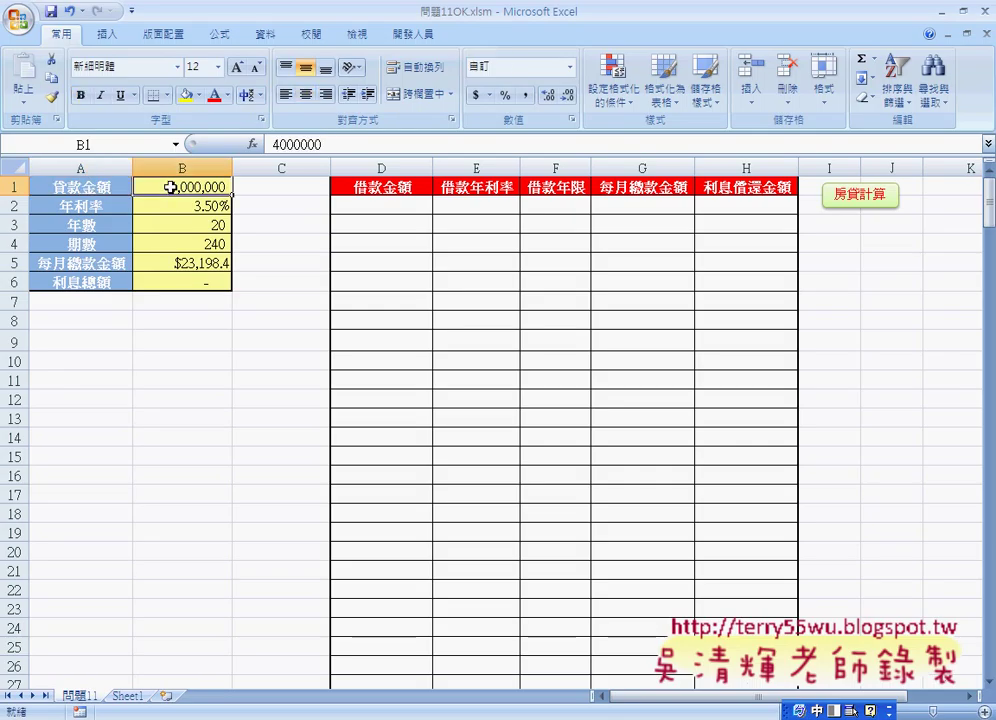
left_click(98, 205)
left_click(188, 210)
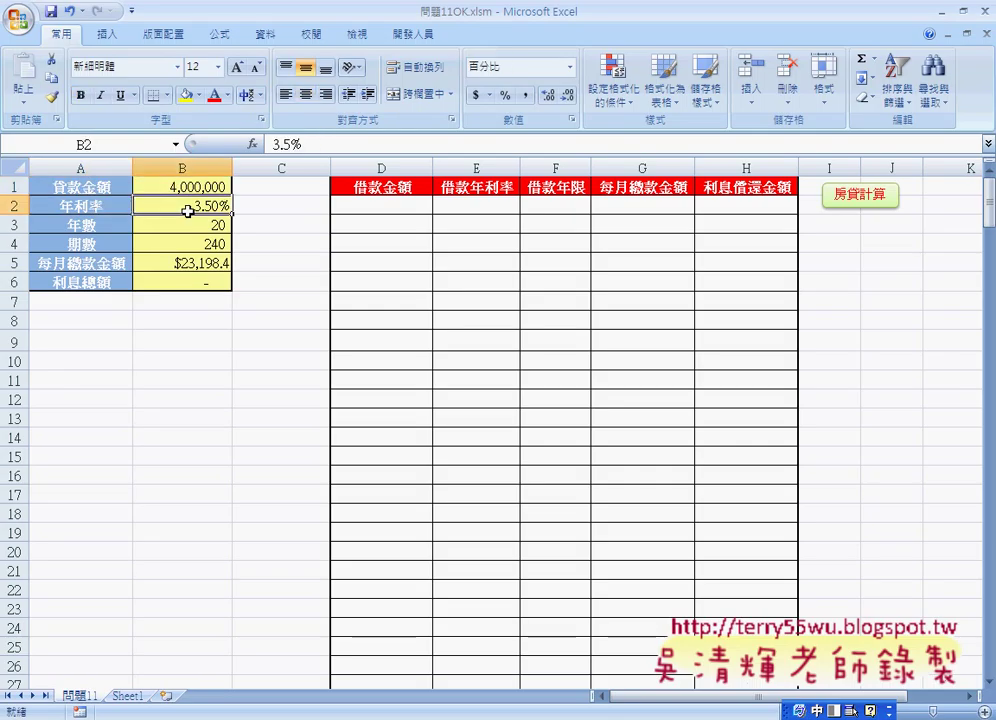
left_click(104, 226)
left_click(185, 225)
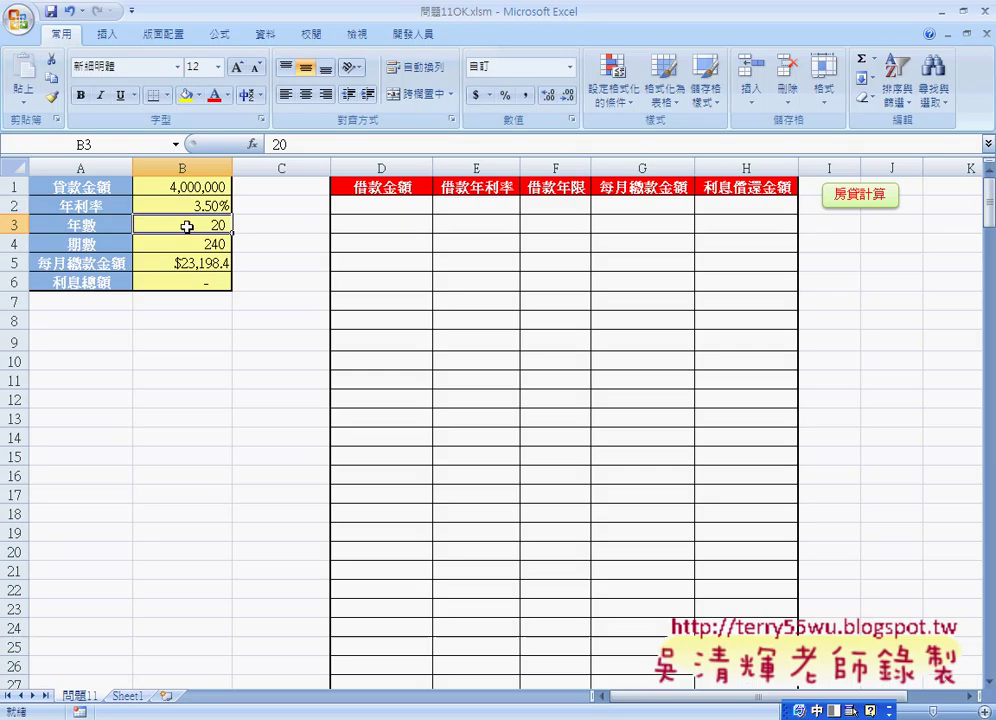
left_click(96, 225)
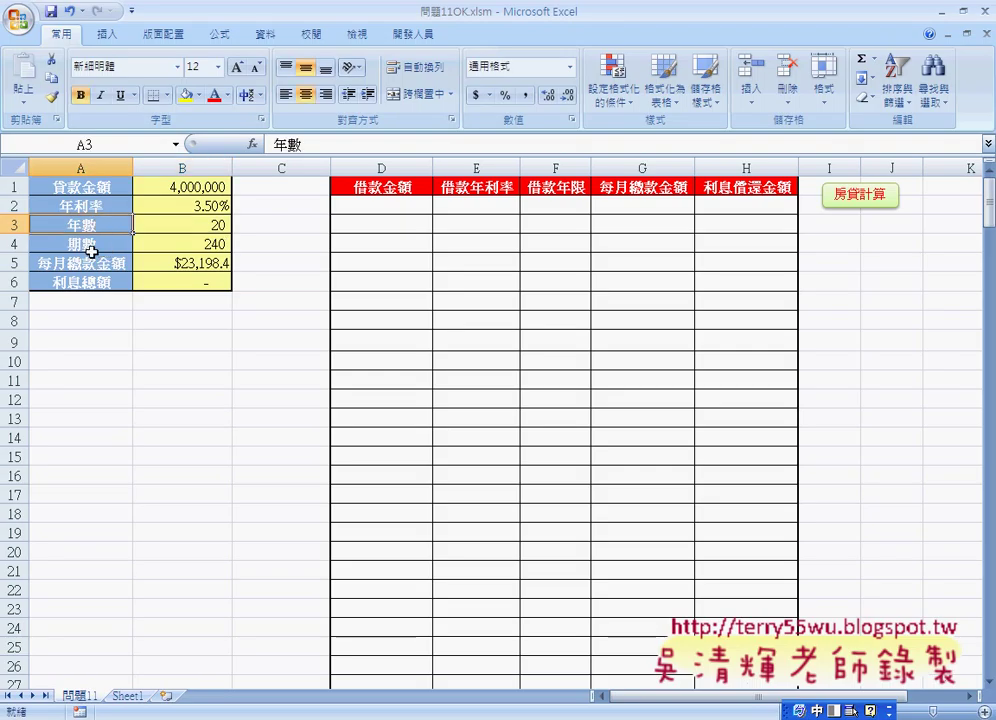
left_click(200, 265)
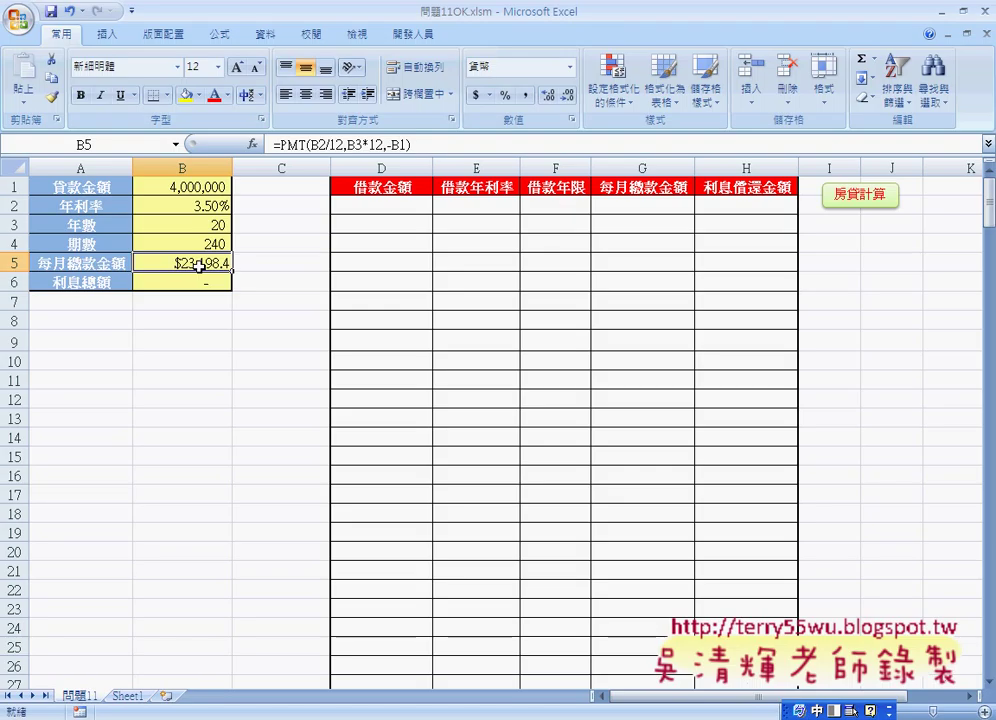
left_click(192, 287)
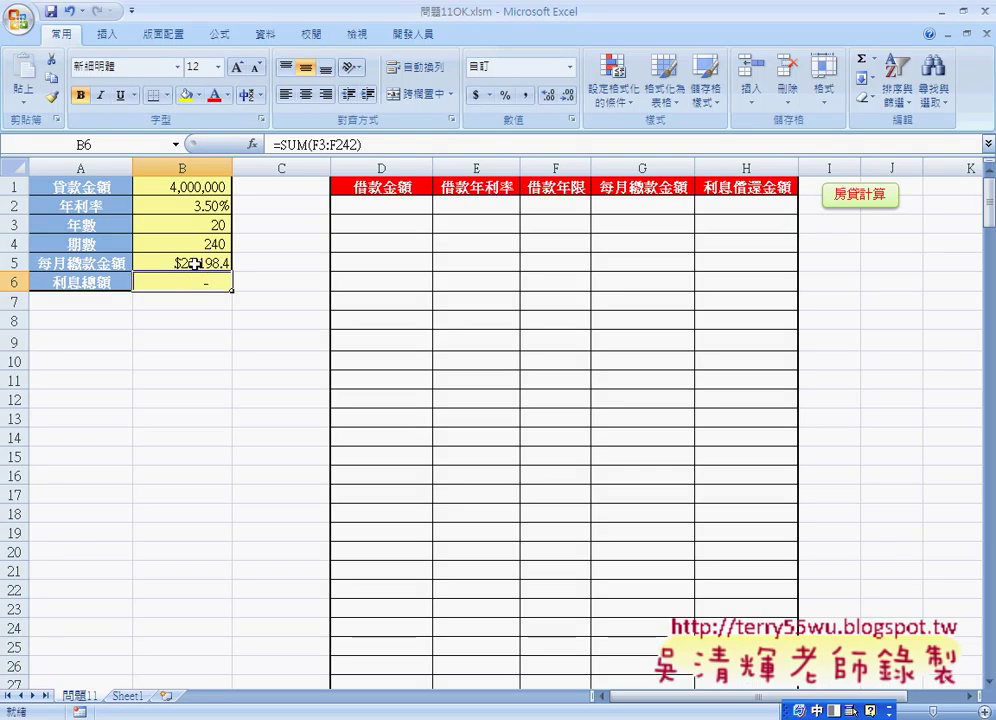
left_click(193, 263)
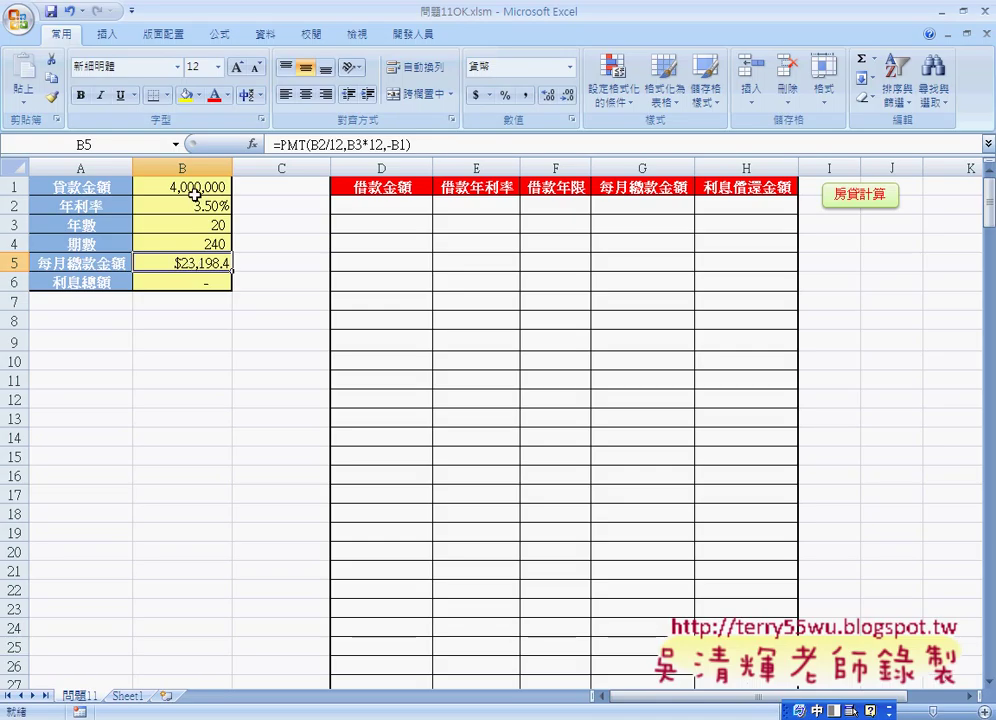
- Replace the total interest formula in B6 with =B5*240-B1
left_click(197, 285)
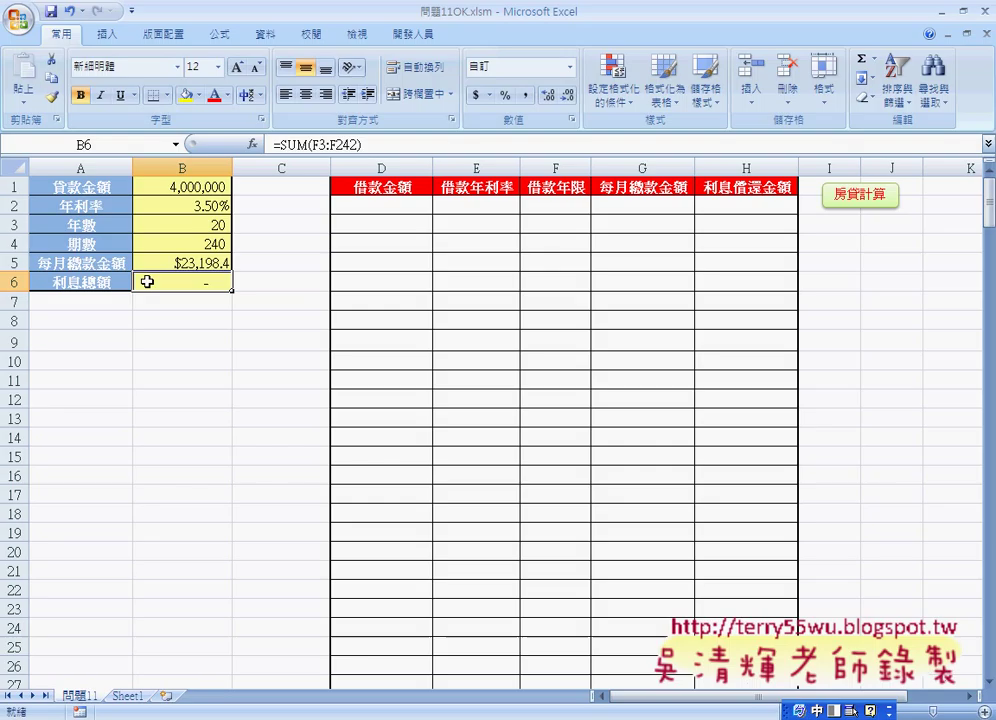
left_click(292, 145)
left_click_drag(279, 145, 429, 151)
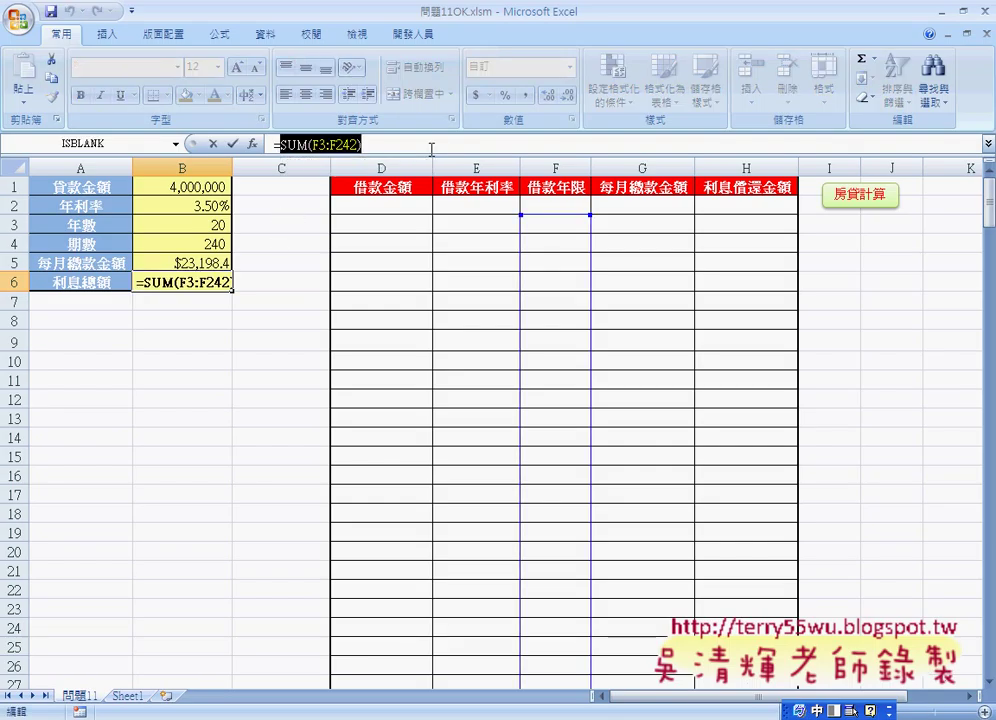
key("BackSpace")
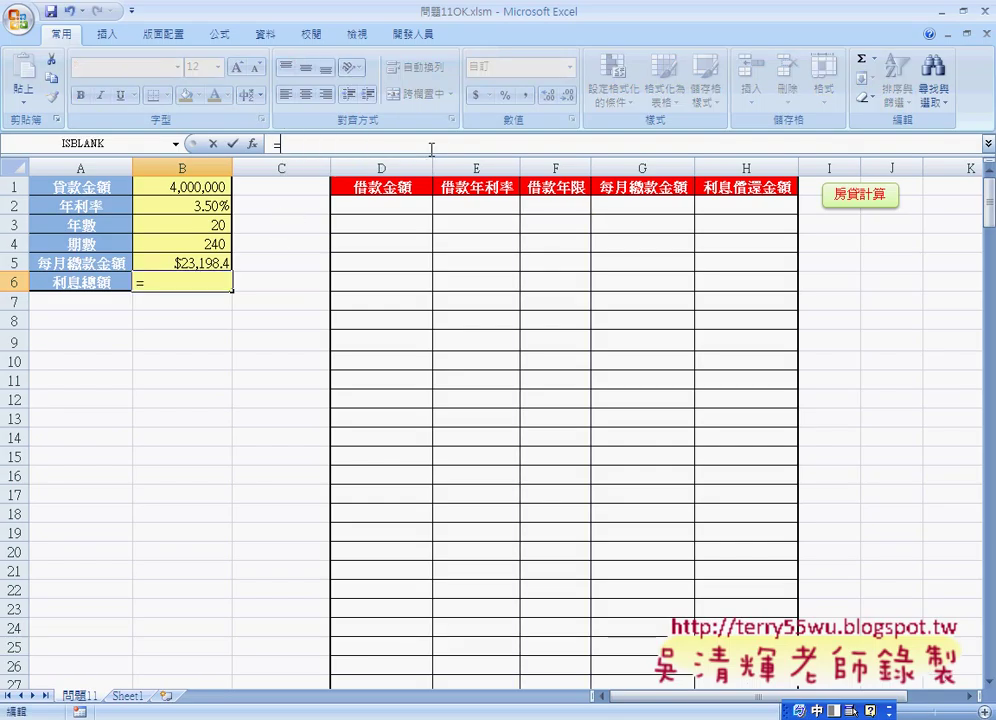
left_click(205, 260)
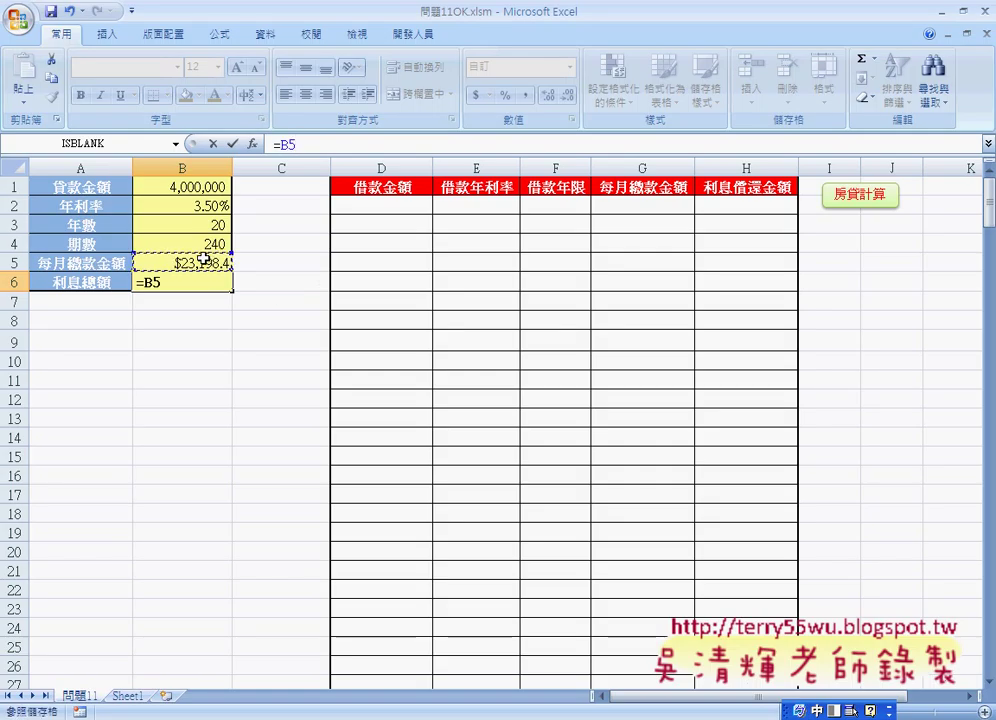
type("*240")
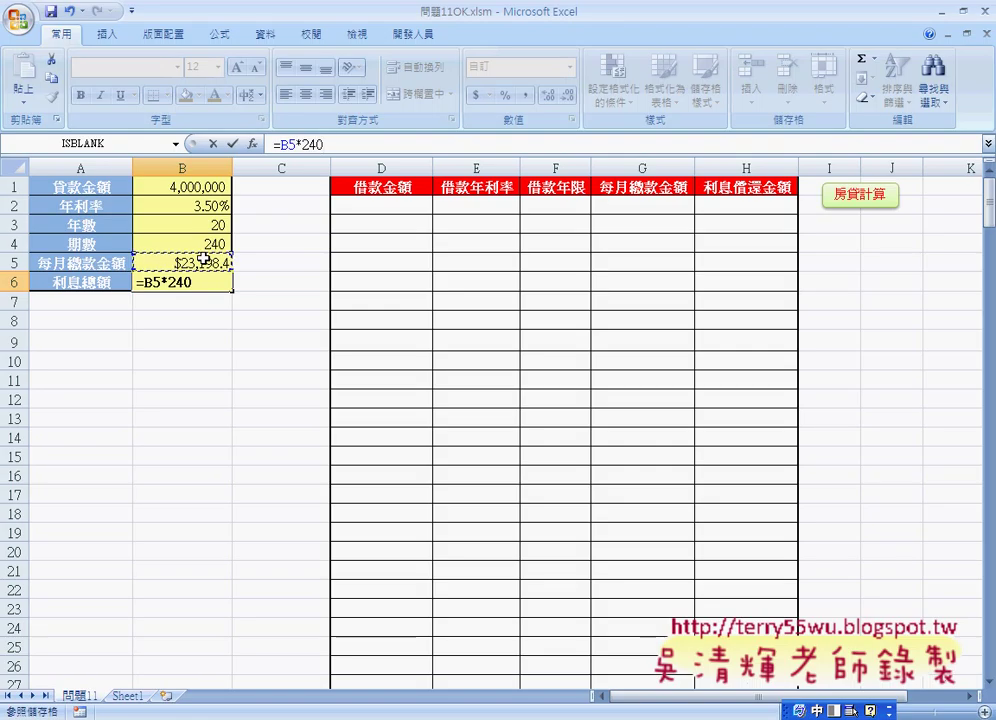
type("-")
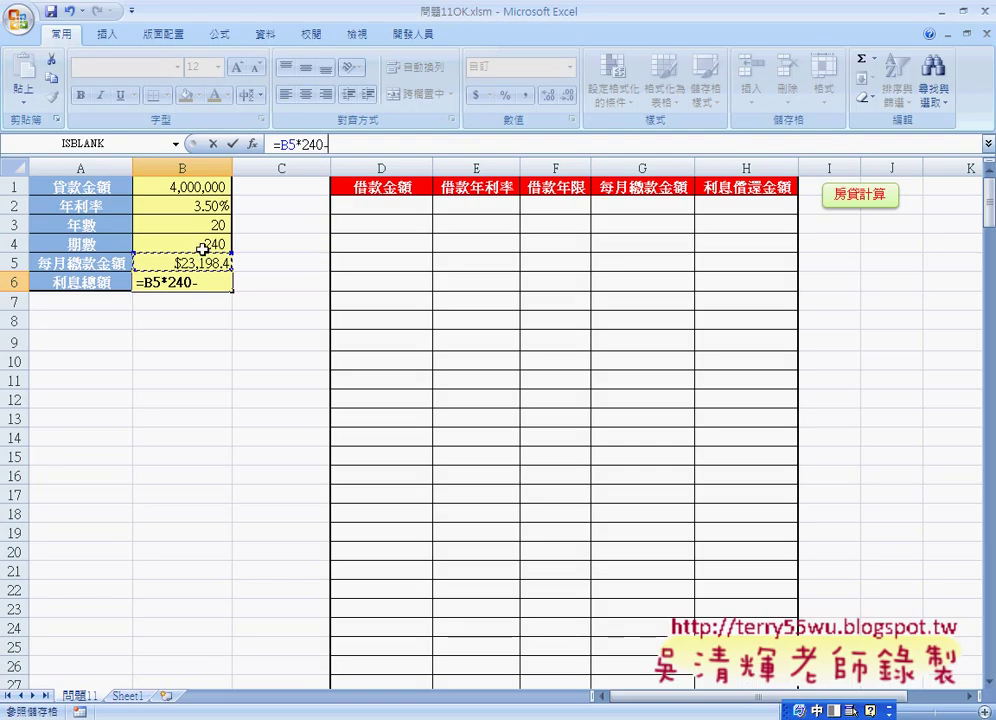
left_click(184, 188)
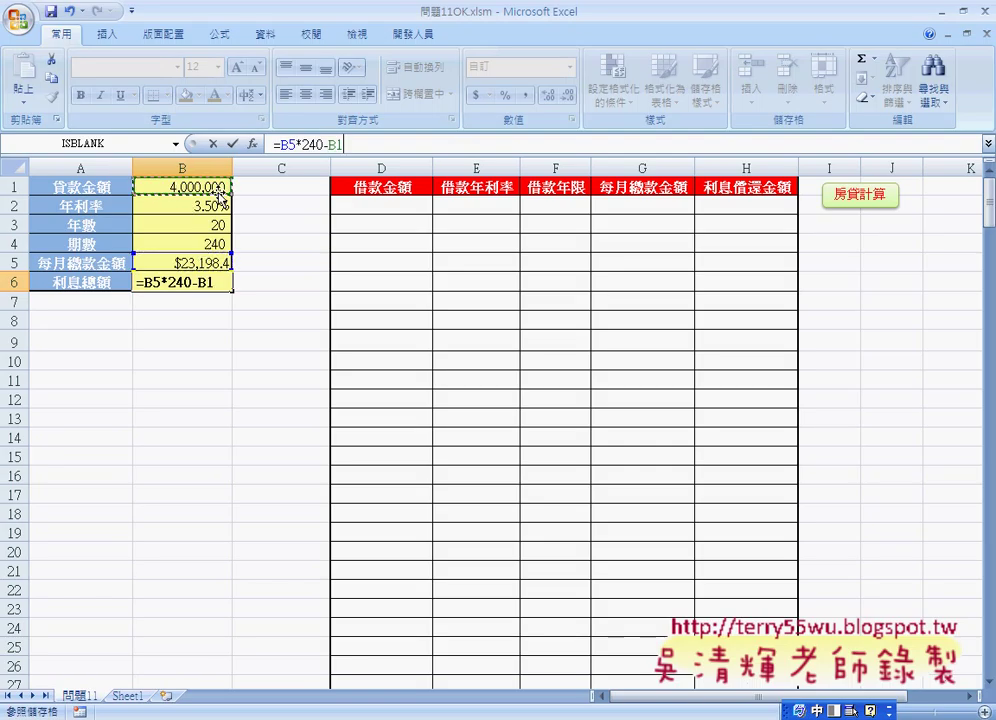
left_click(234, 145)
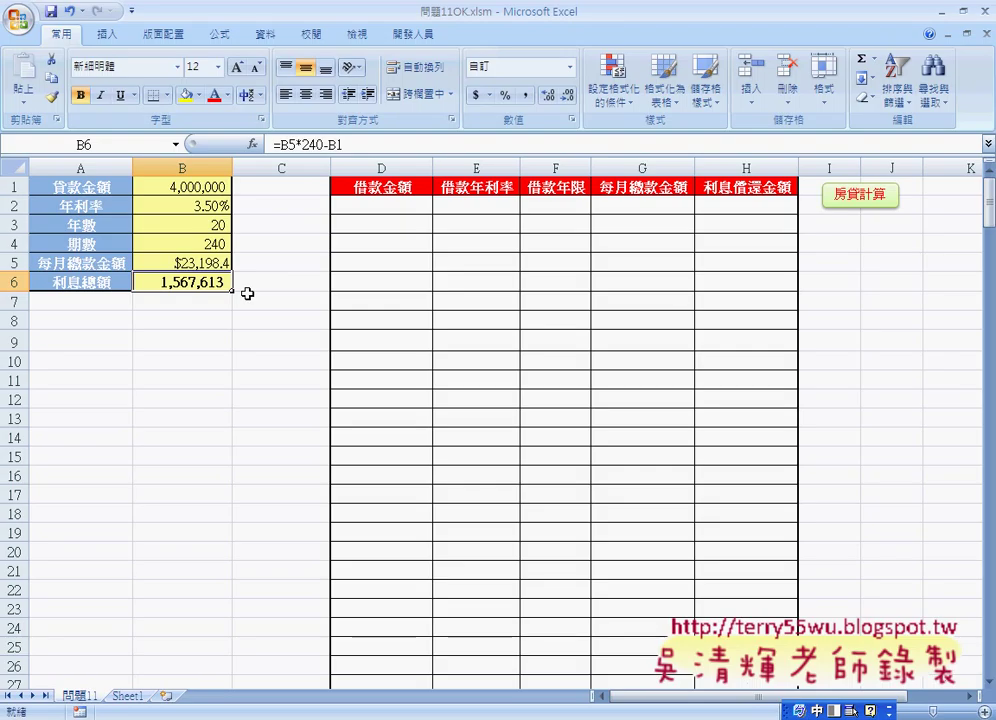
left_click(182, 188)
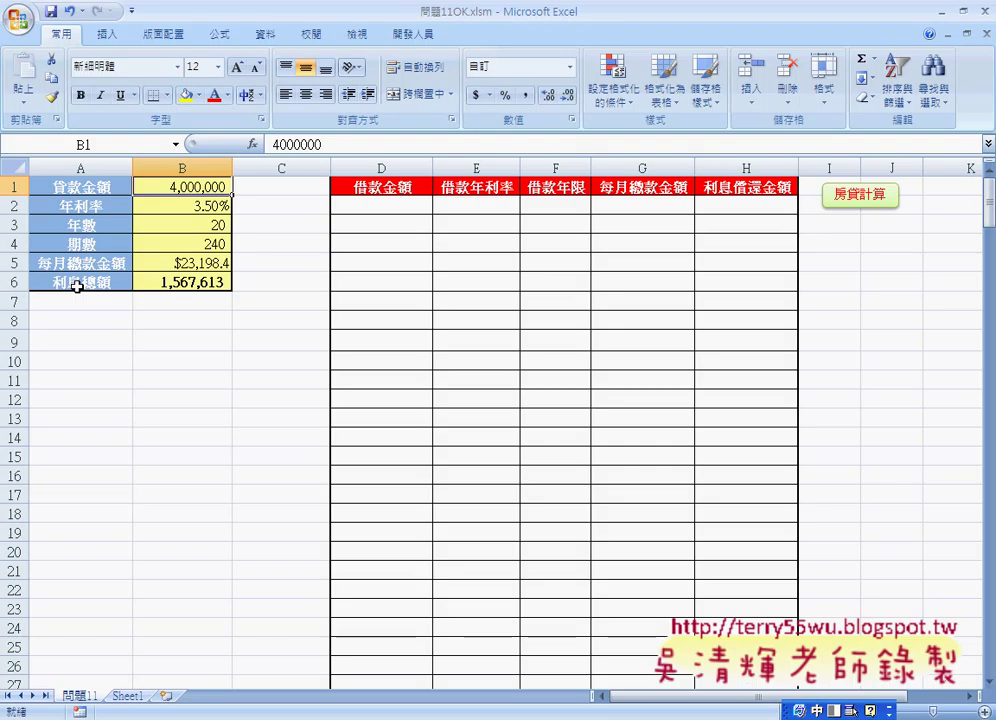
left_click(201, 265)
left_click_drag(201, 265, 207, 285)
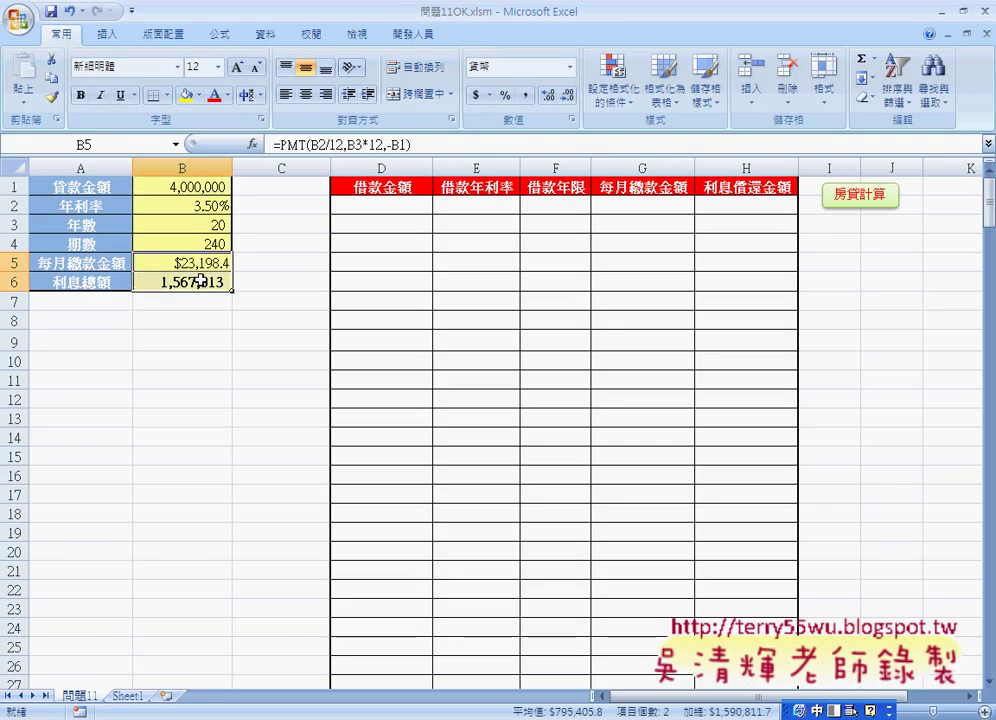
key("ctrl+space")
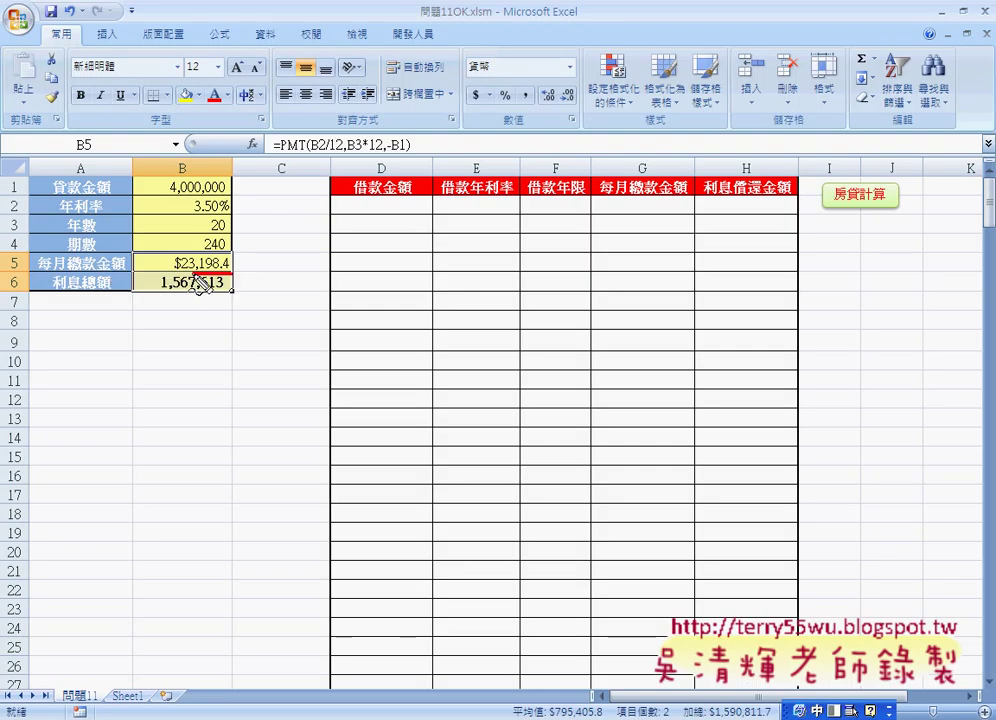
mouse_move(228, 254)
left_mouse_down()
mouse_move(173, 262)
mouse_move(249, 269)
mouse_move(237, 279)
mouse_move(152, 288)
mouse_move(228, 283)
left_mouse_up()
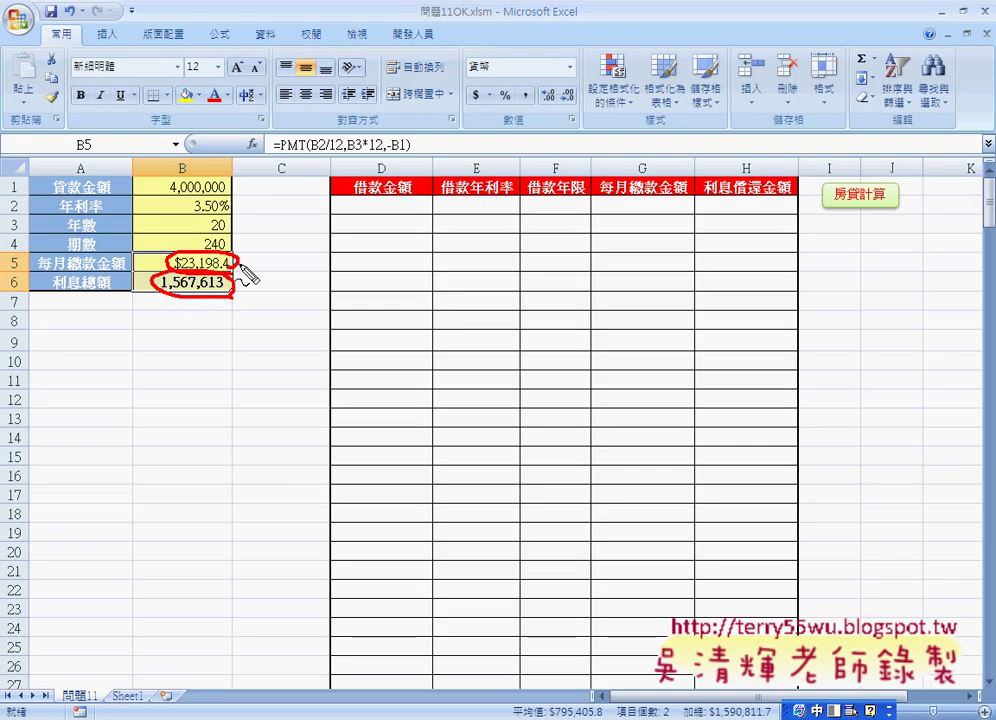
mouse_move(251, 264)
left_mouse_down()
mouse_move(265, 259)
mouse_move(268, 278)
left_mouse_up()
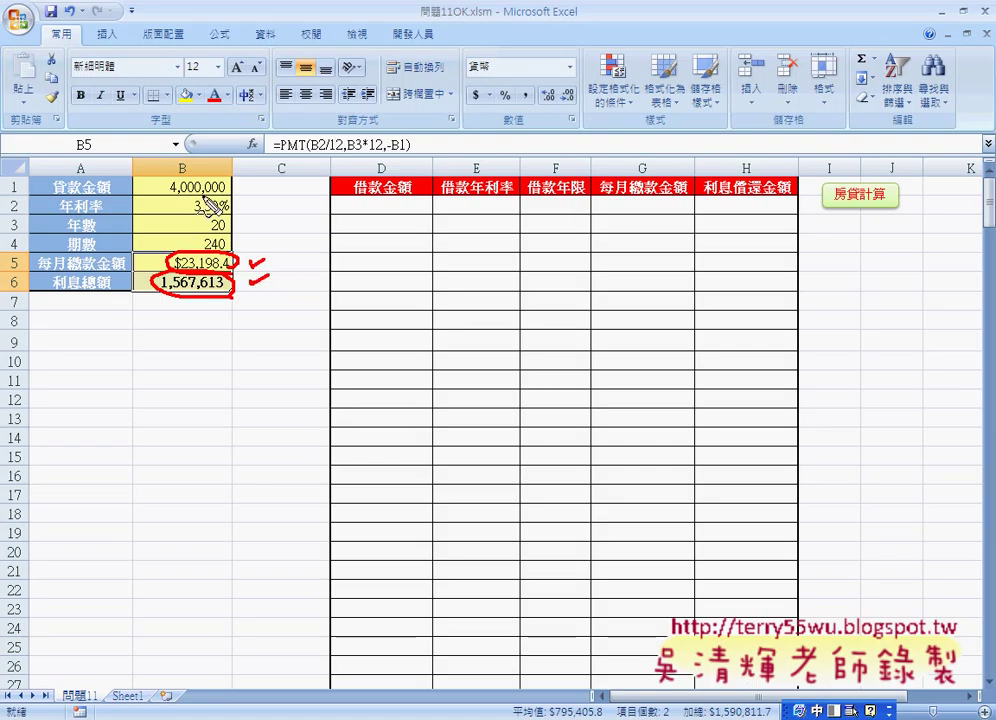
key("Escape")
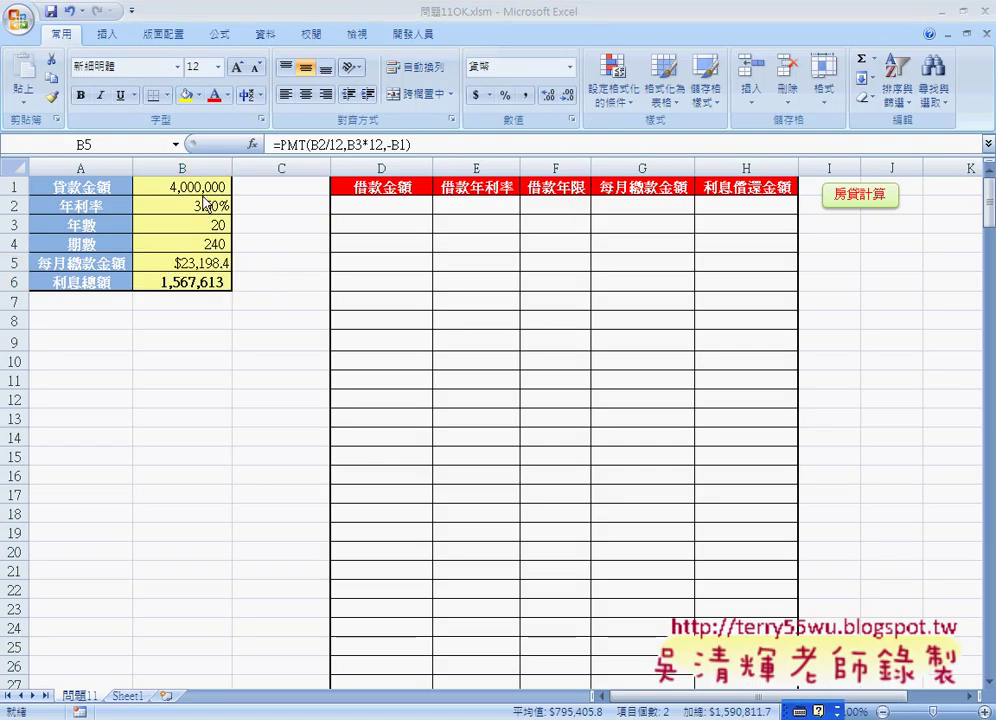
- Set the loan amount in B1 to 10000000
left_click(204, 187)
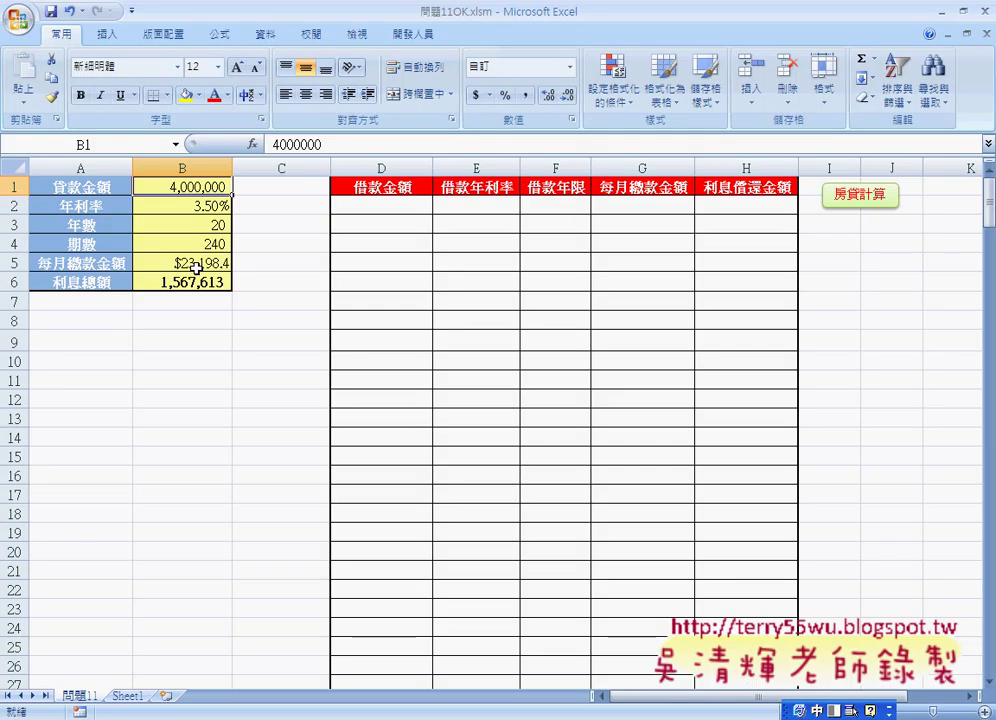
left_click(276, 145)
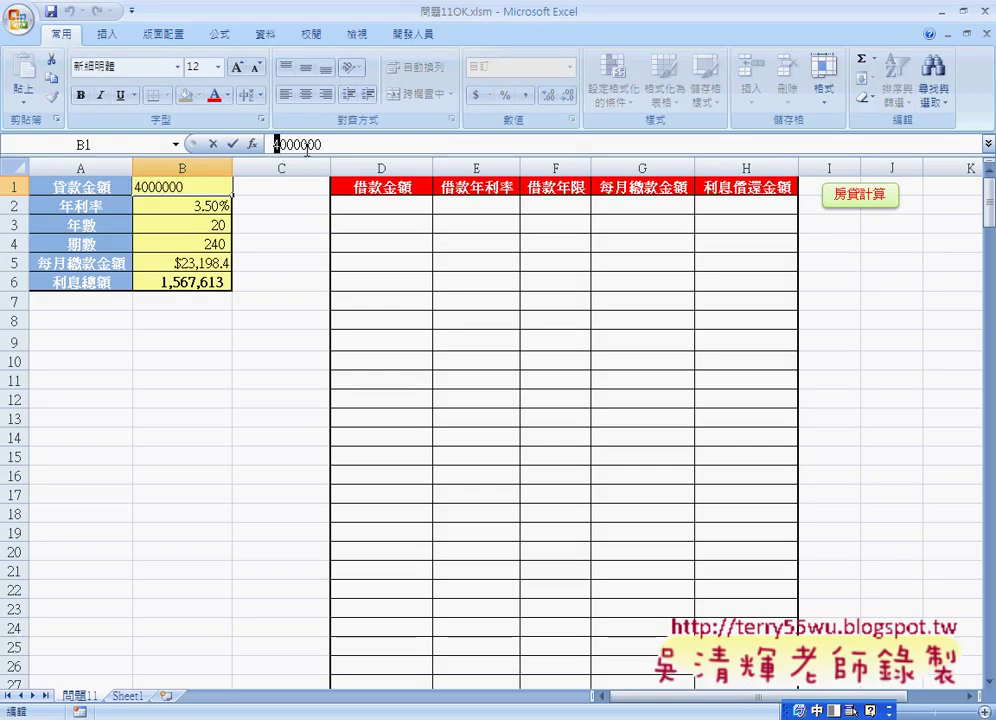
type("10")
left_click(241, 148)
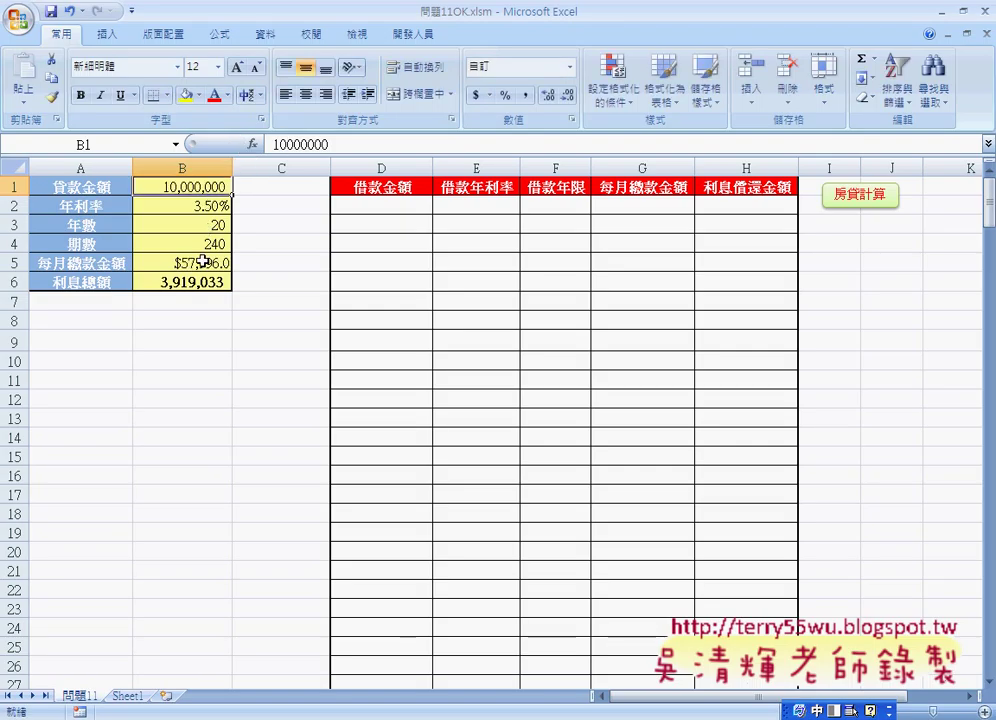
- Set the annual interest rate in B2 to 2%
left_click(222, 206)
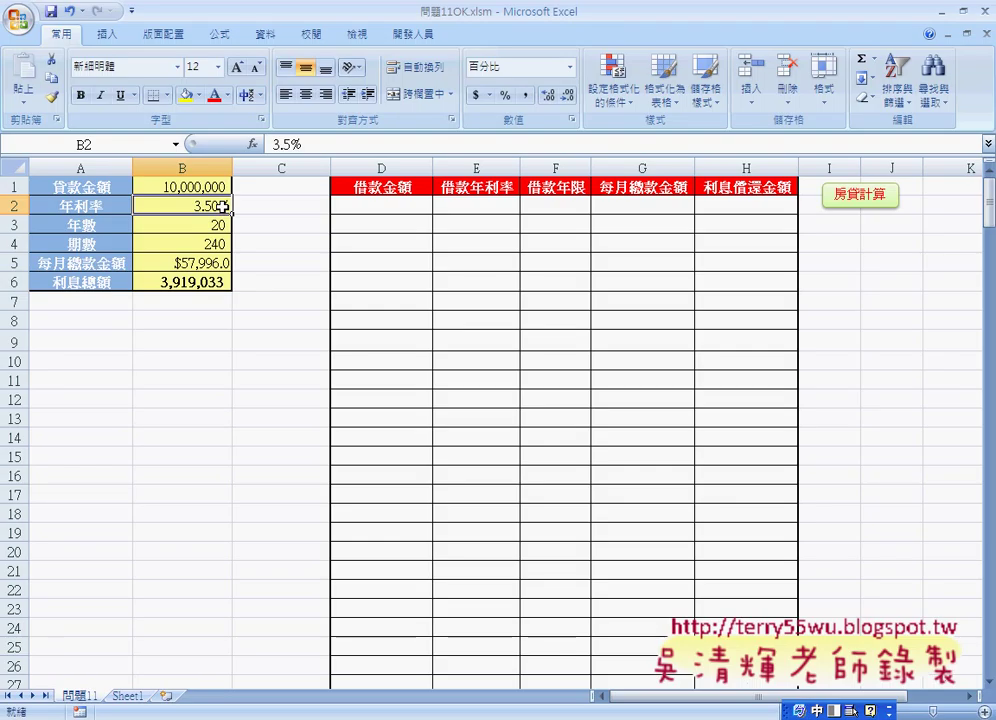
double_click(283, 144)
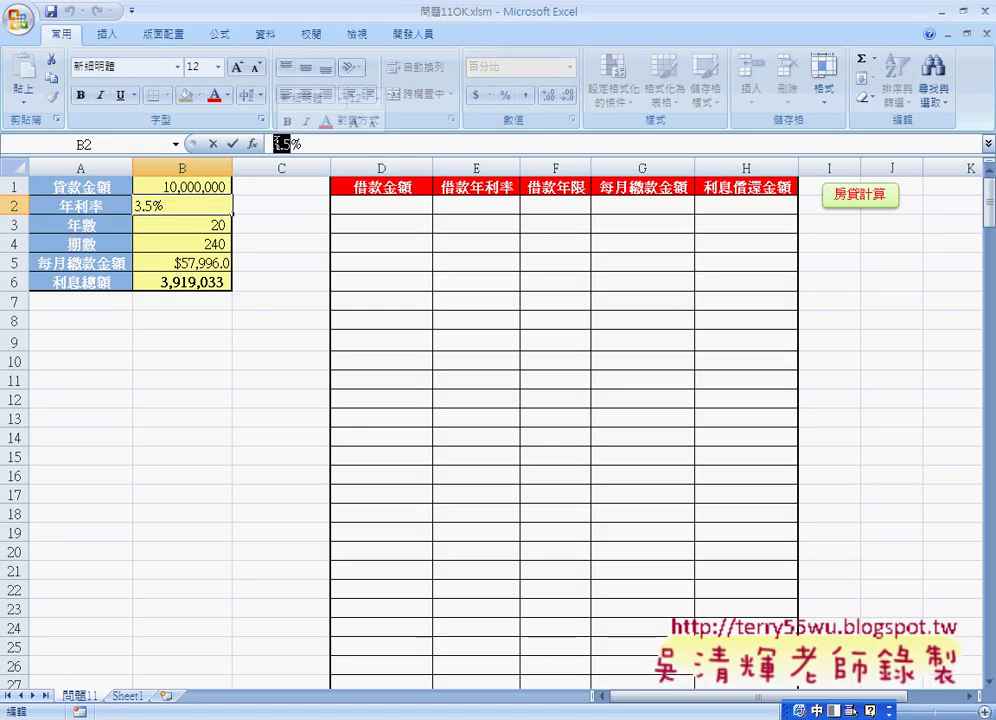
type("2")
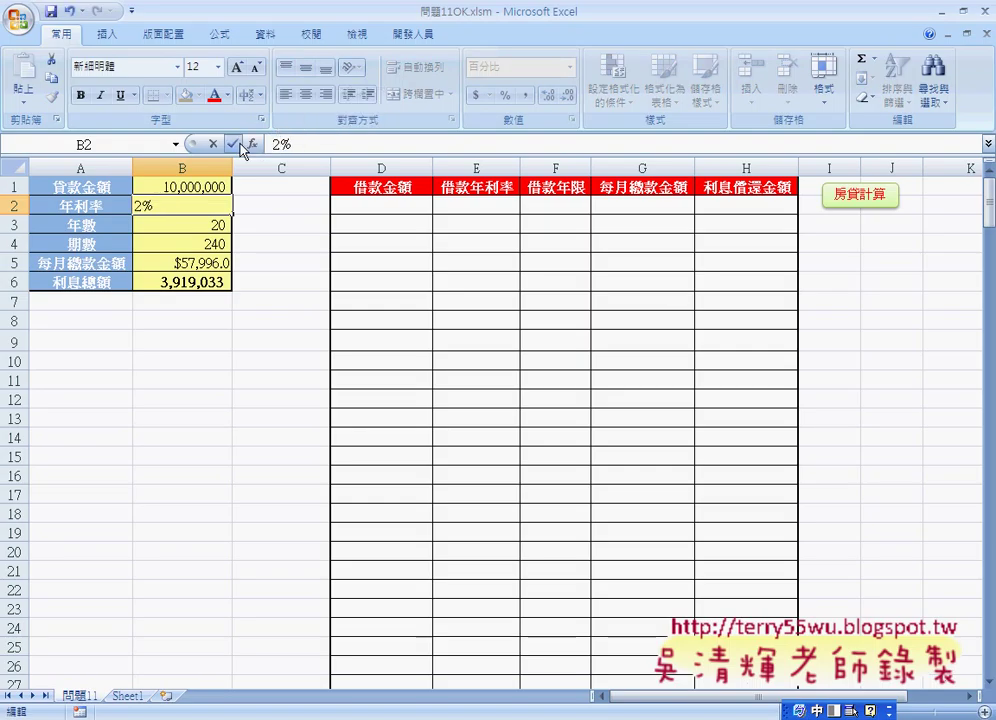
left_click(240, 145)
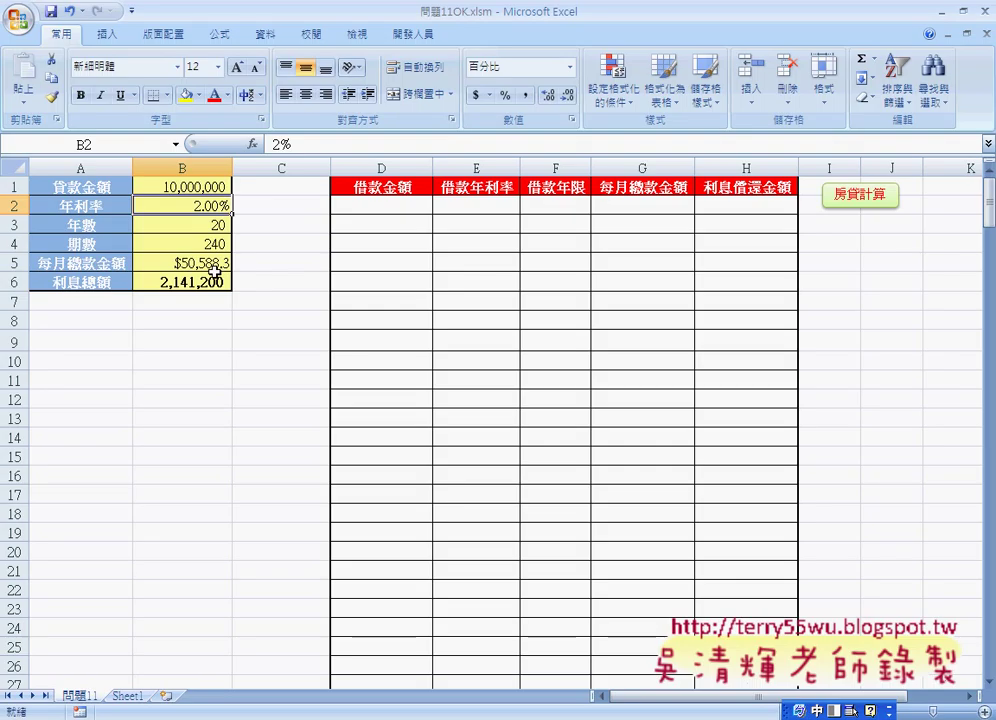